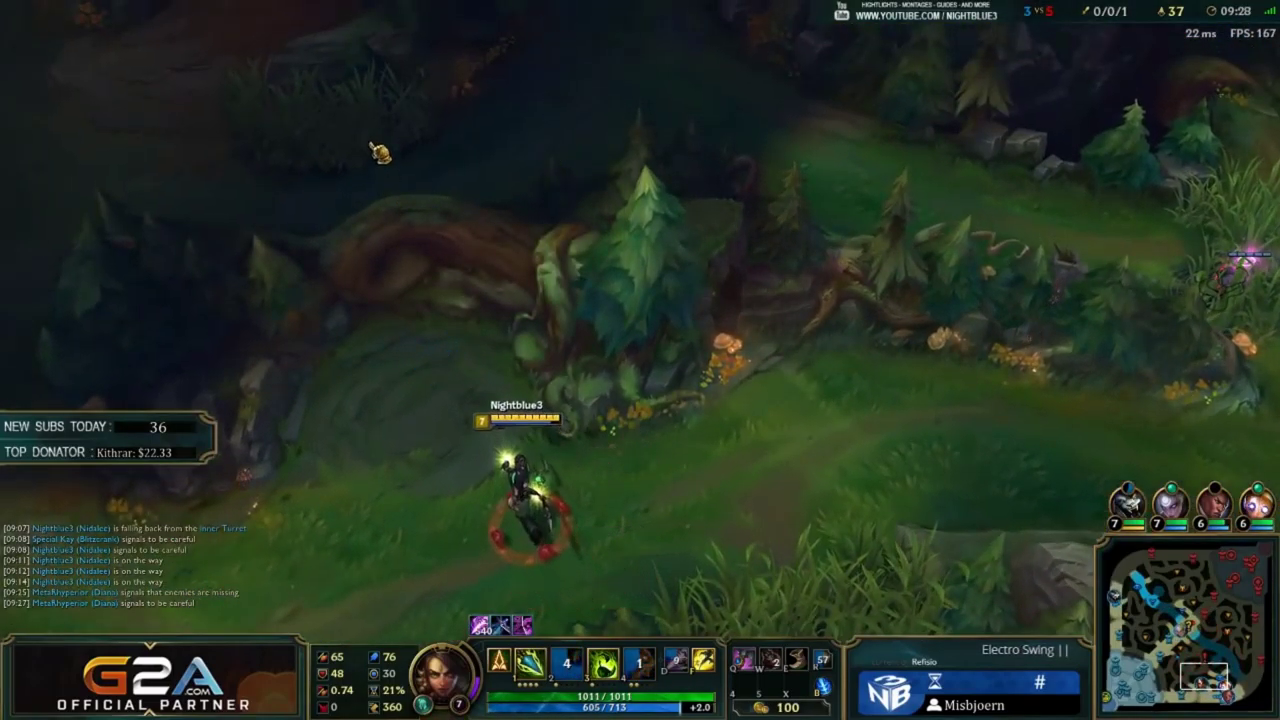
right_click(343, 443)
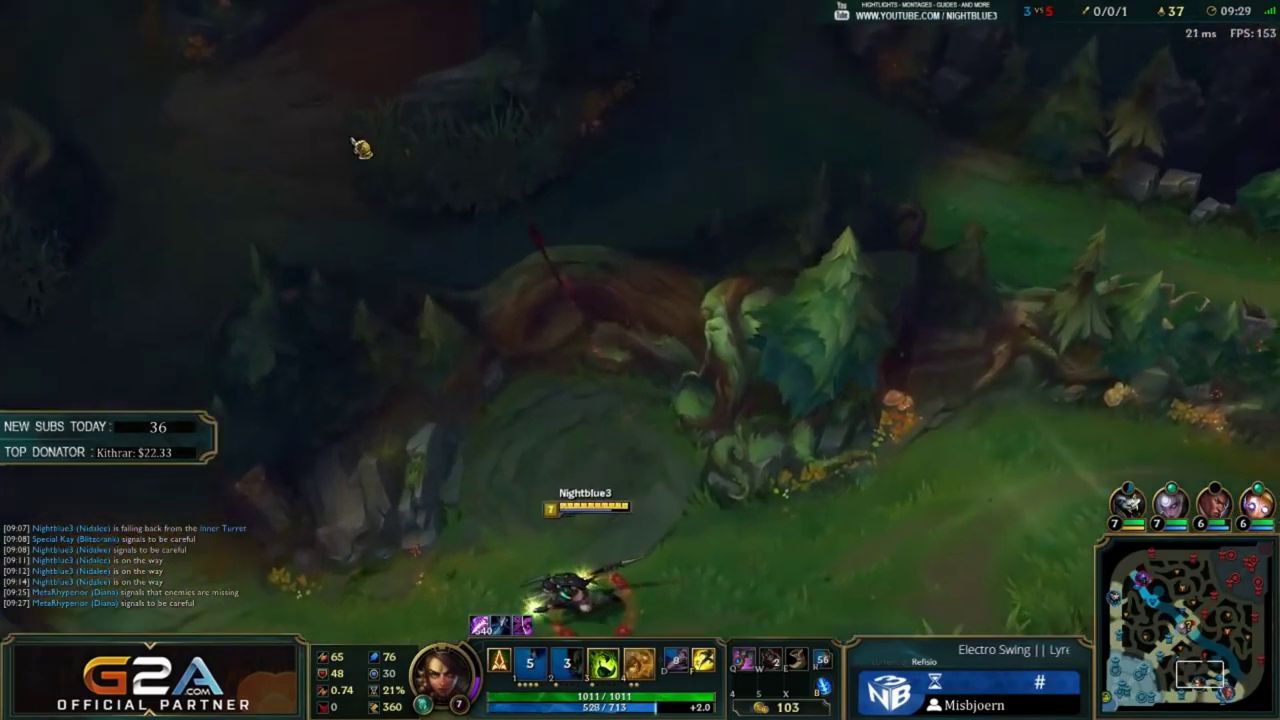
key("r")
right_click(903, 287)
key("q")
key("w")
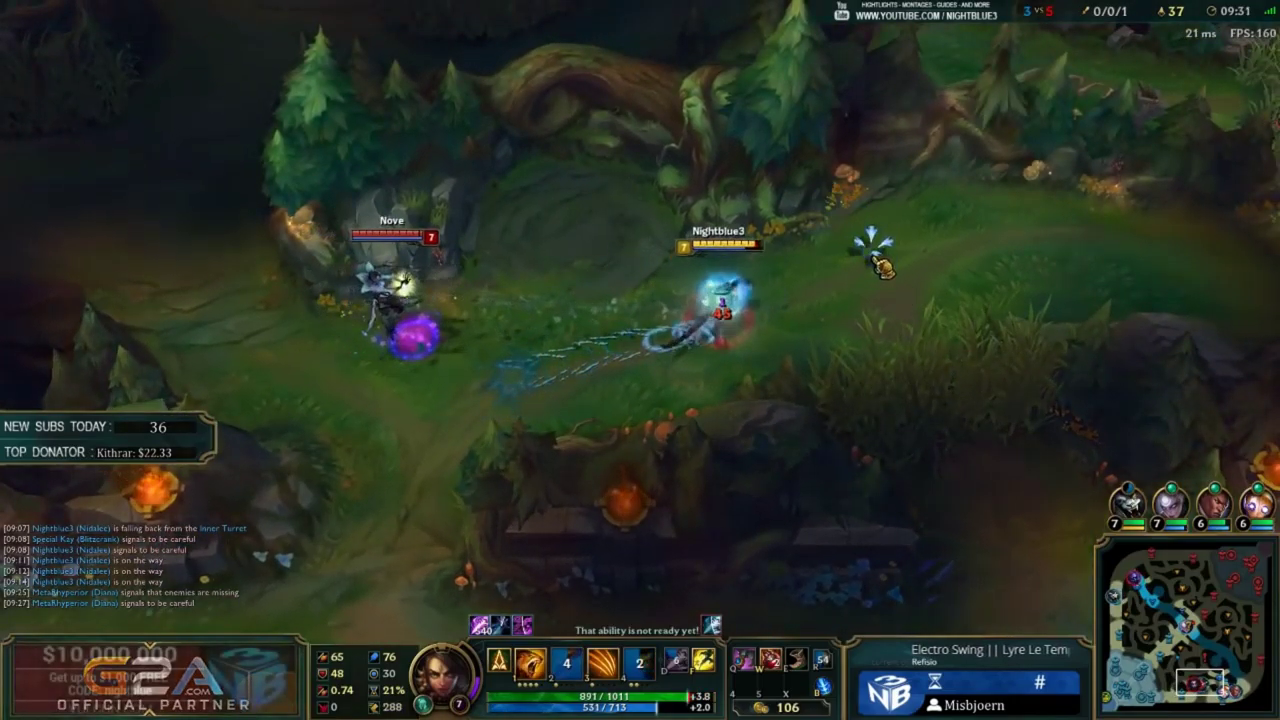
right_click(868, 542)
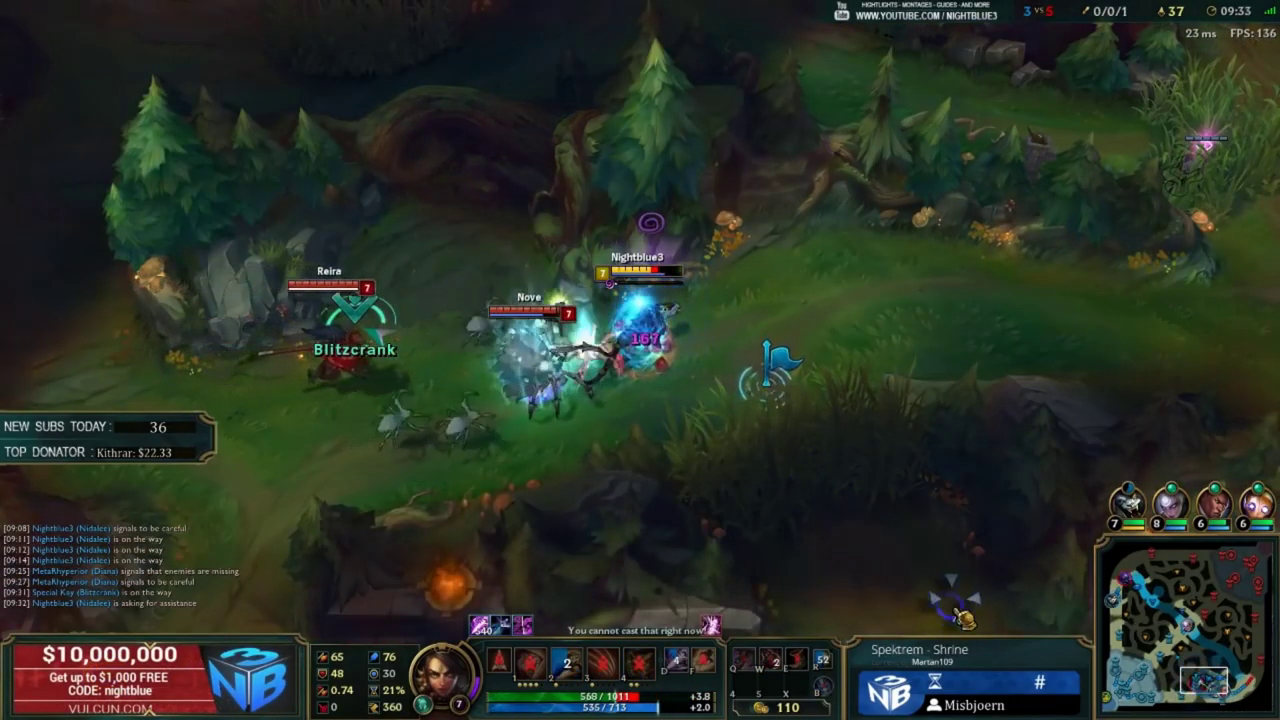
right_click(778, 358)
key("r")
key("w")
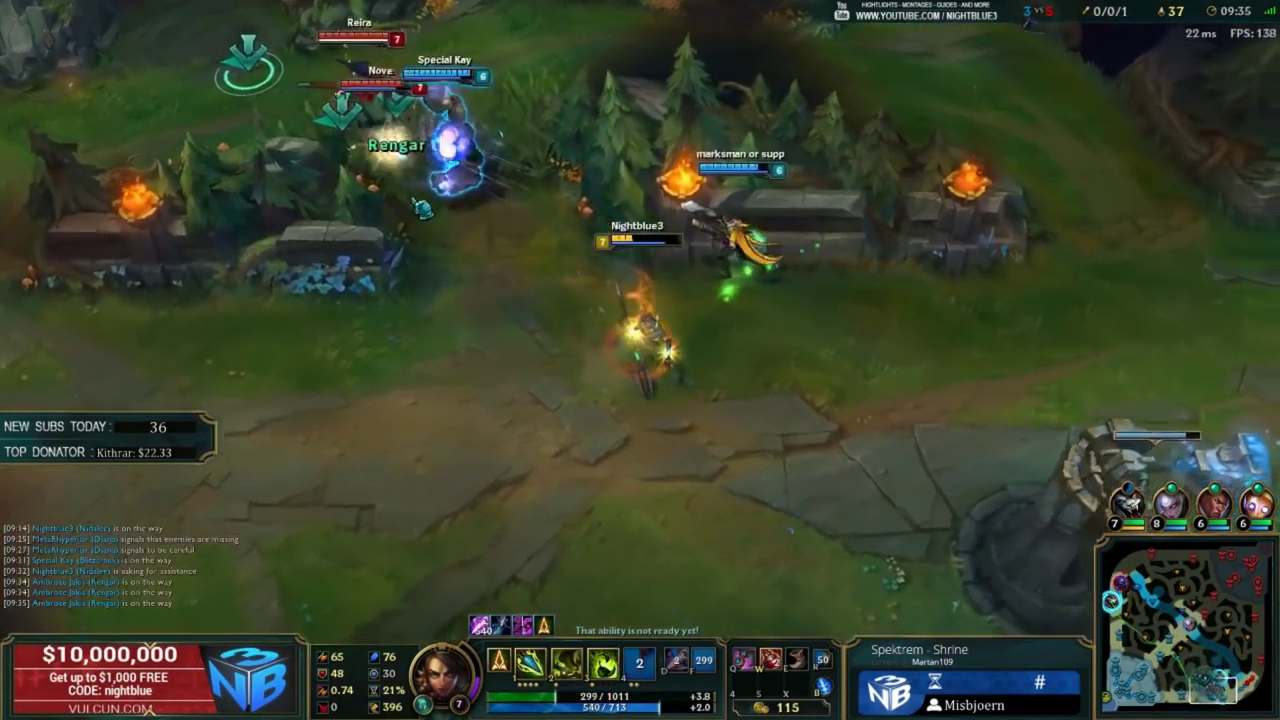
key("r")
right_click(438, 305)
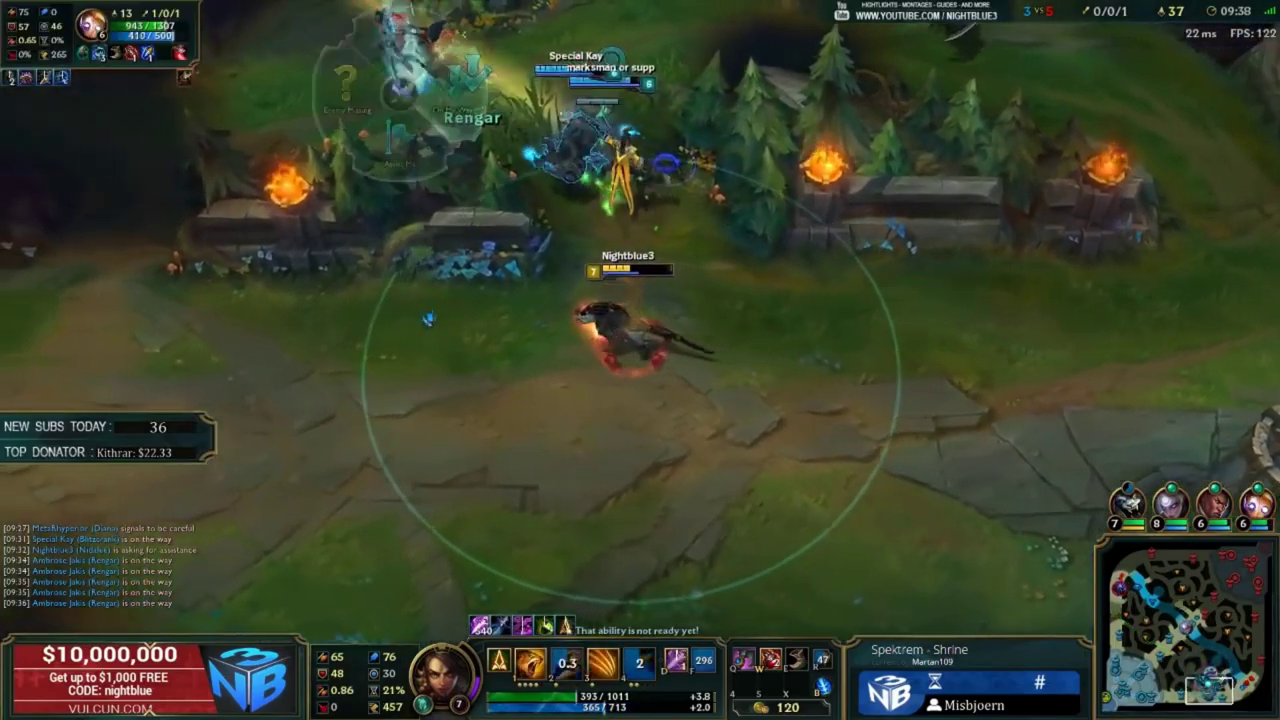
key("r")
right_click(551, 246)
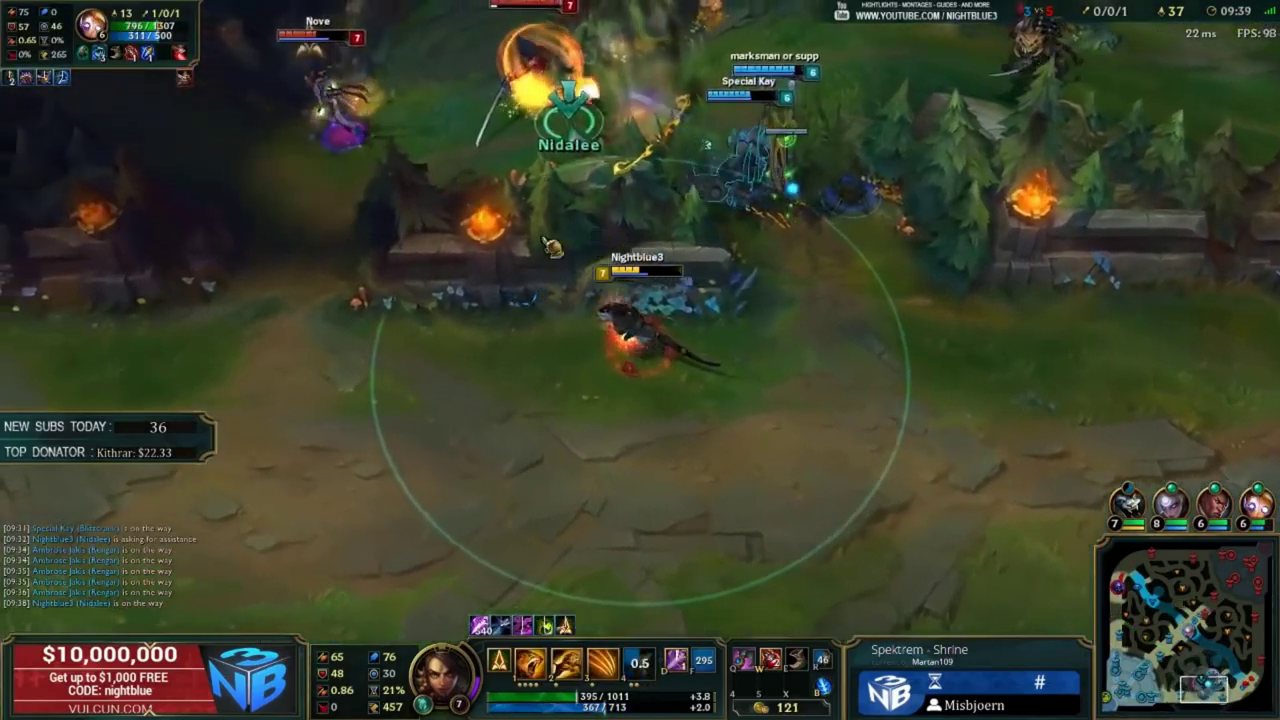
key("w")
key("q")
key("e")
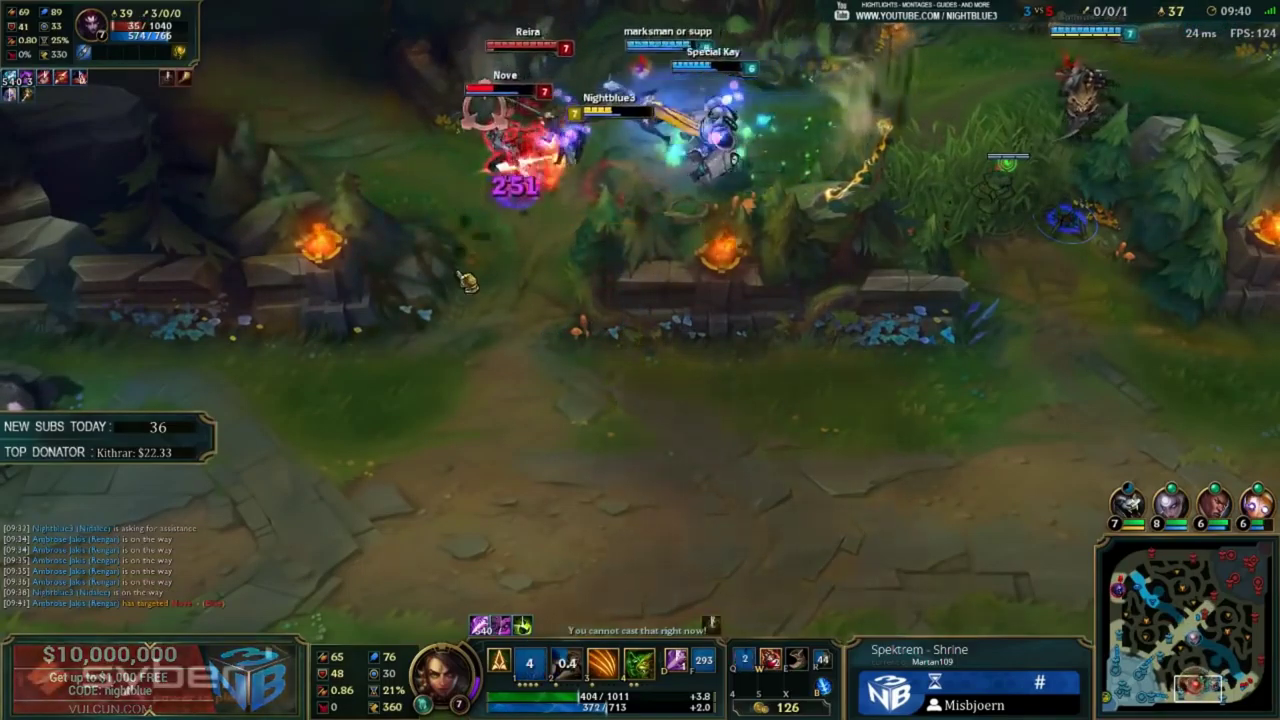
right_click(467, 280)
key("r")
right_click(519, 498)
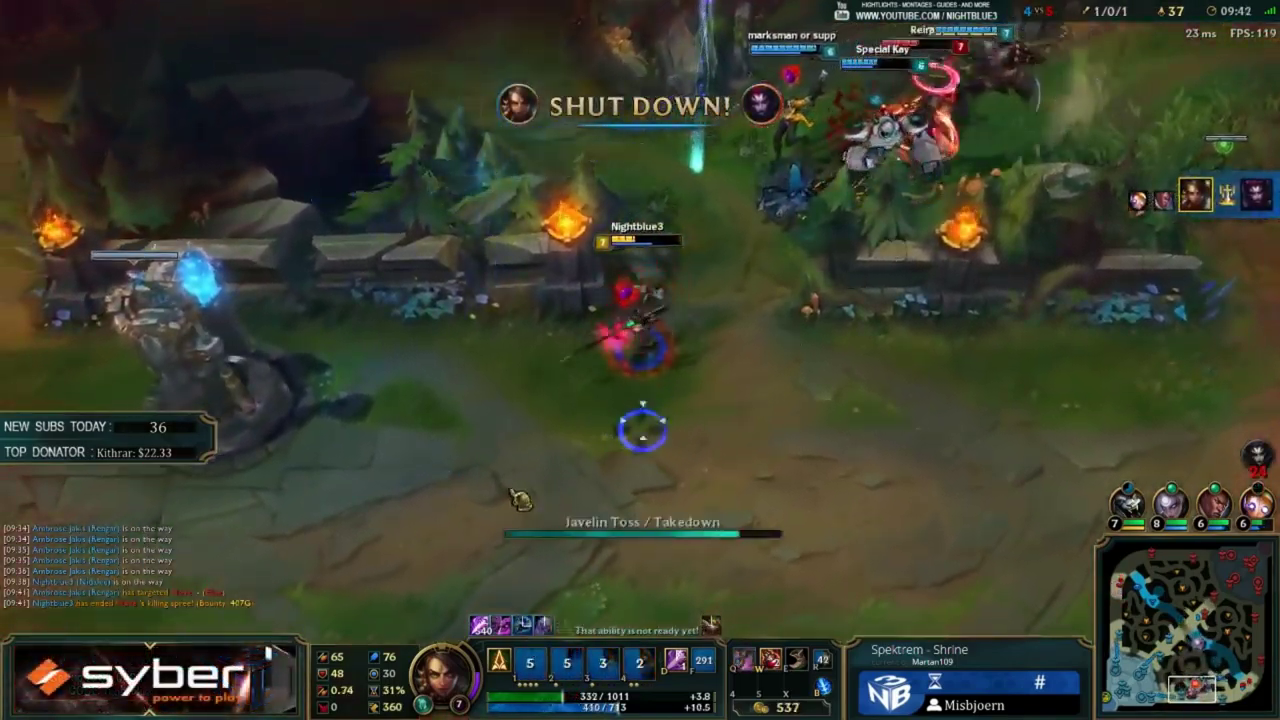
right_click(500, 540)
key("q")
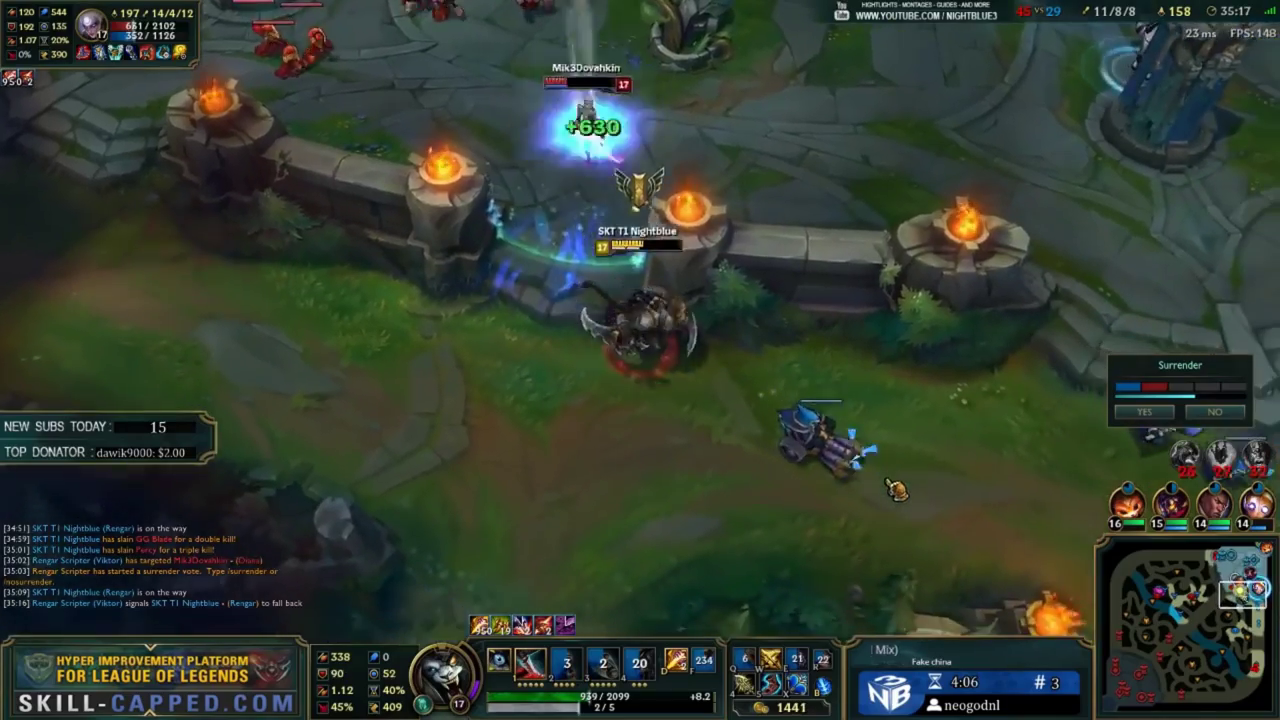
right_click(482, 405)
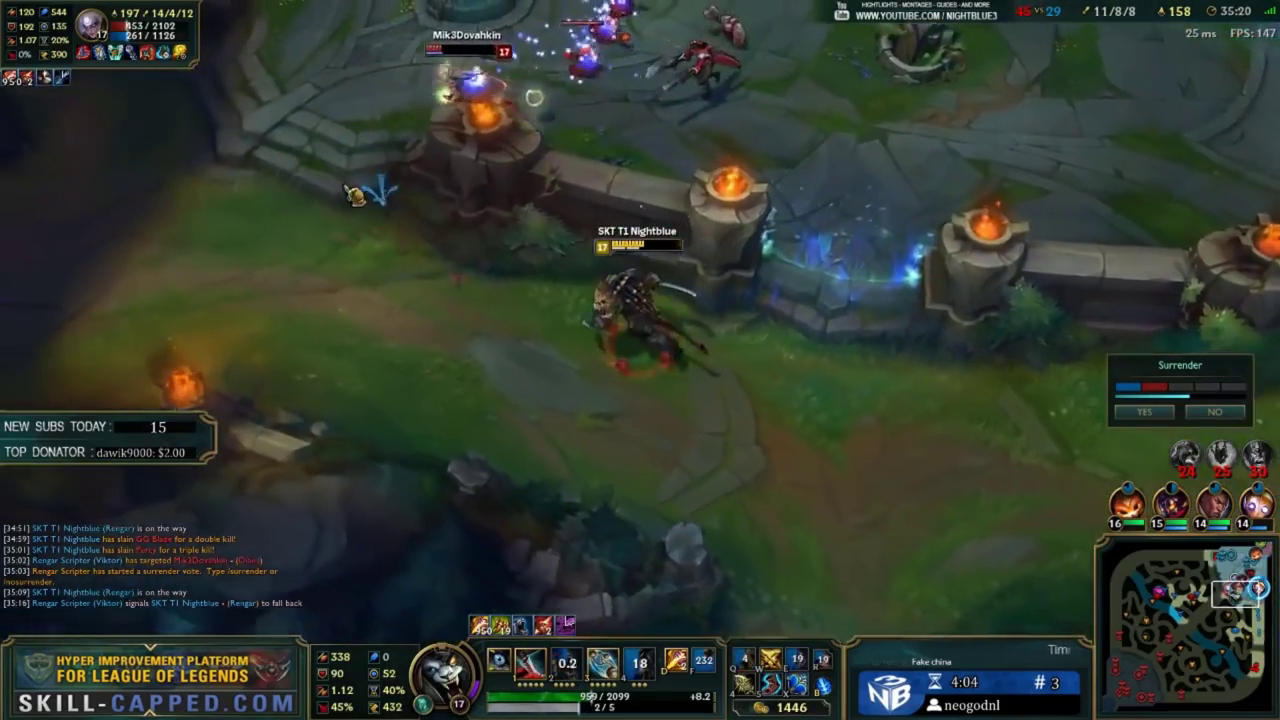
right_click(700, 468)
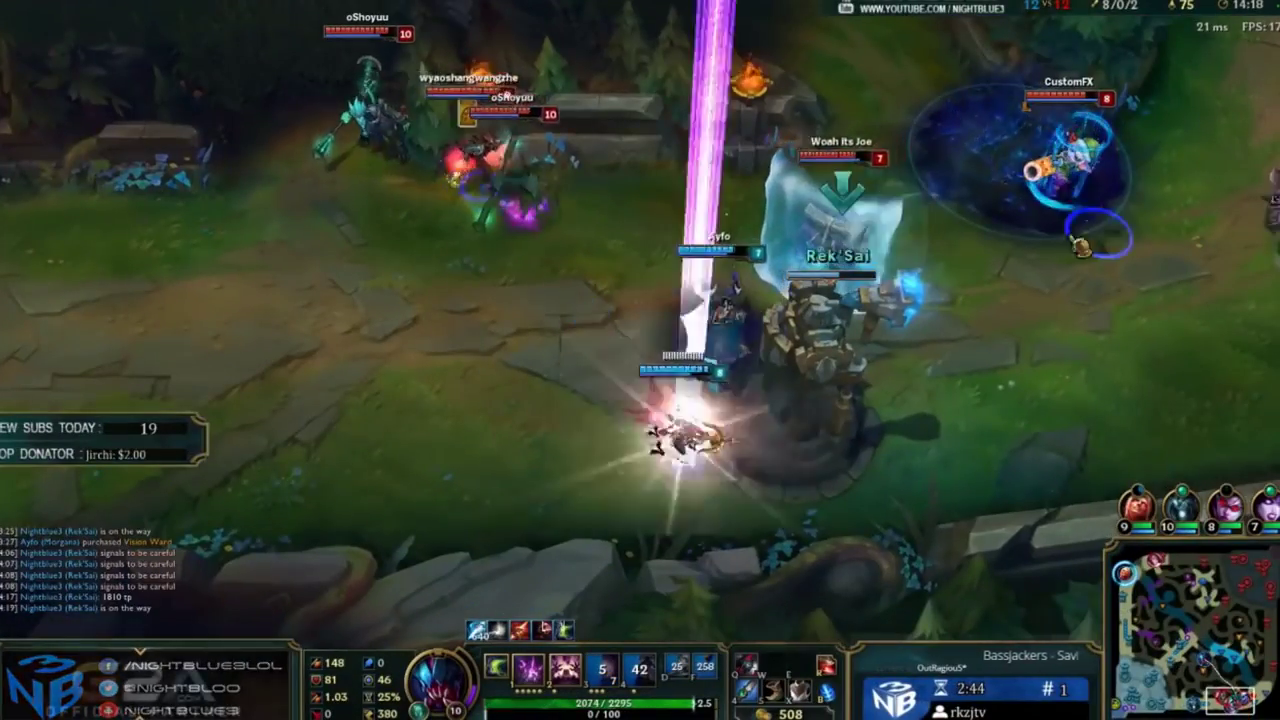
key("Tab")
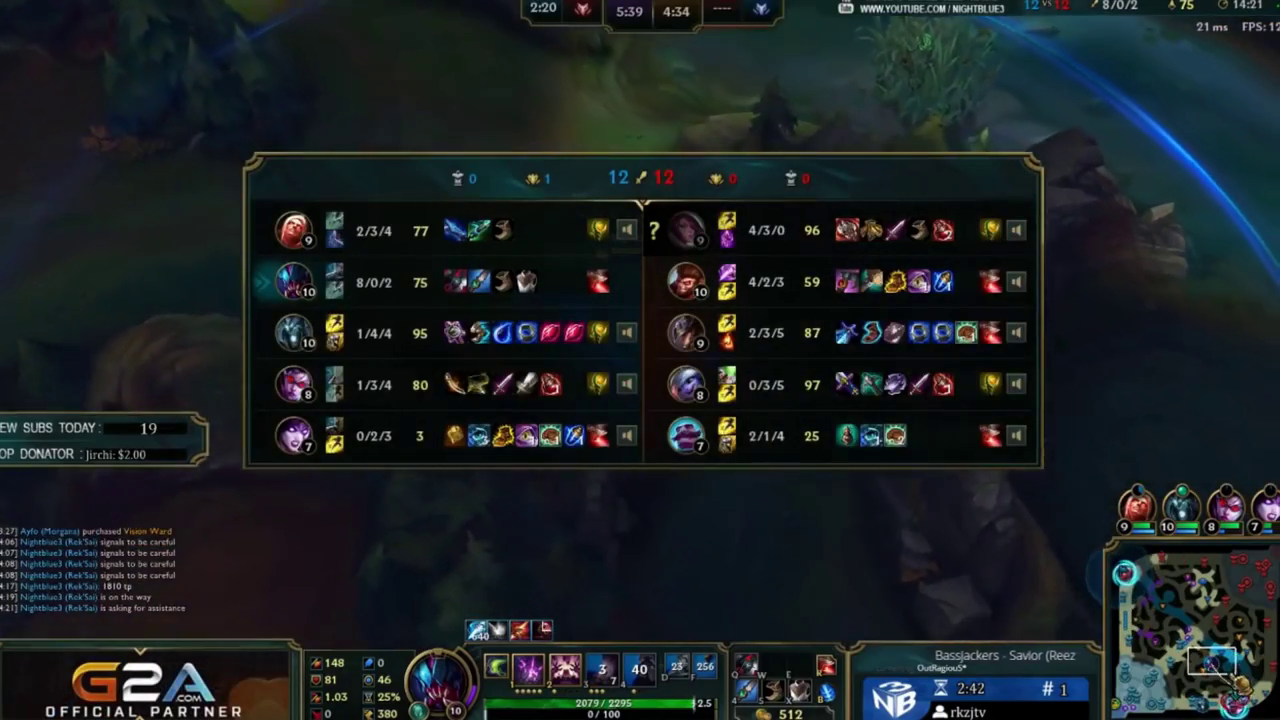
key("Tab")
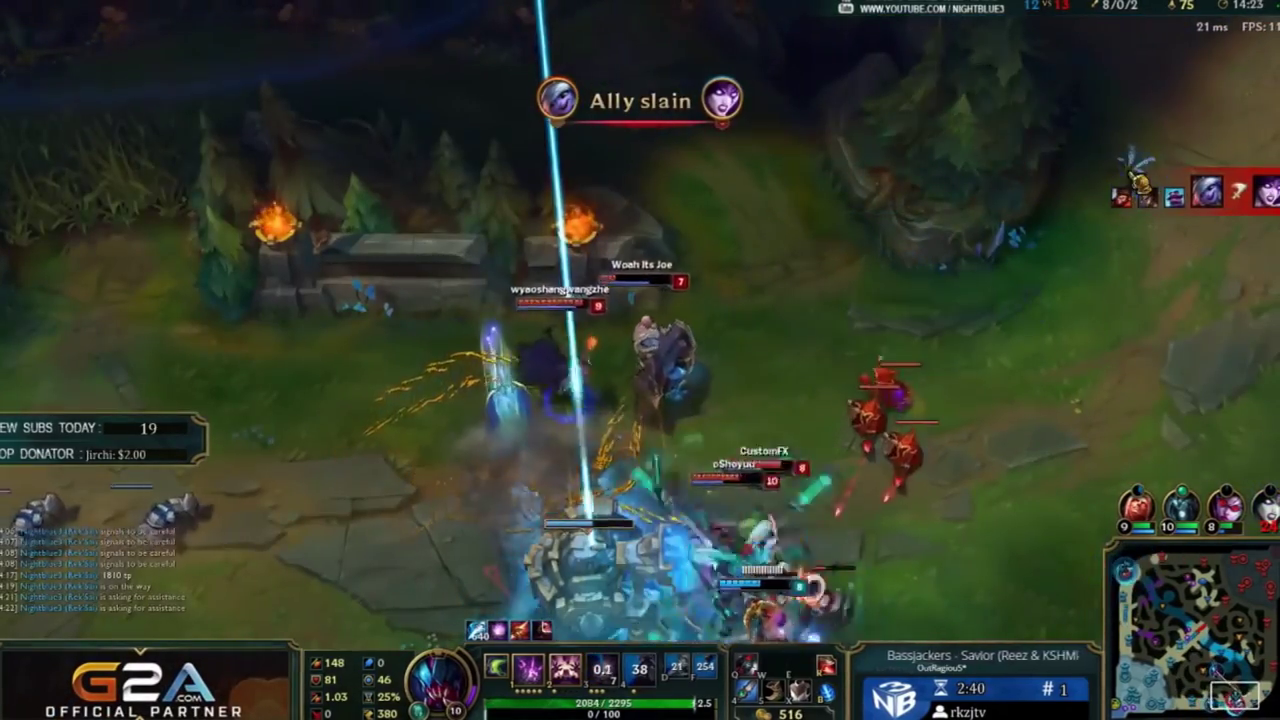